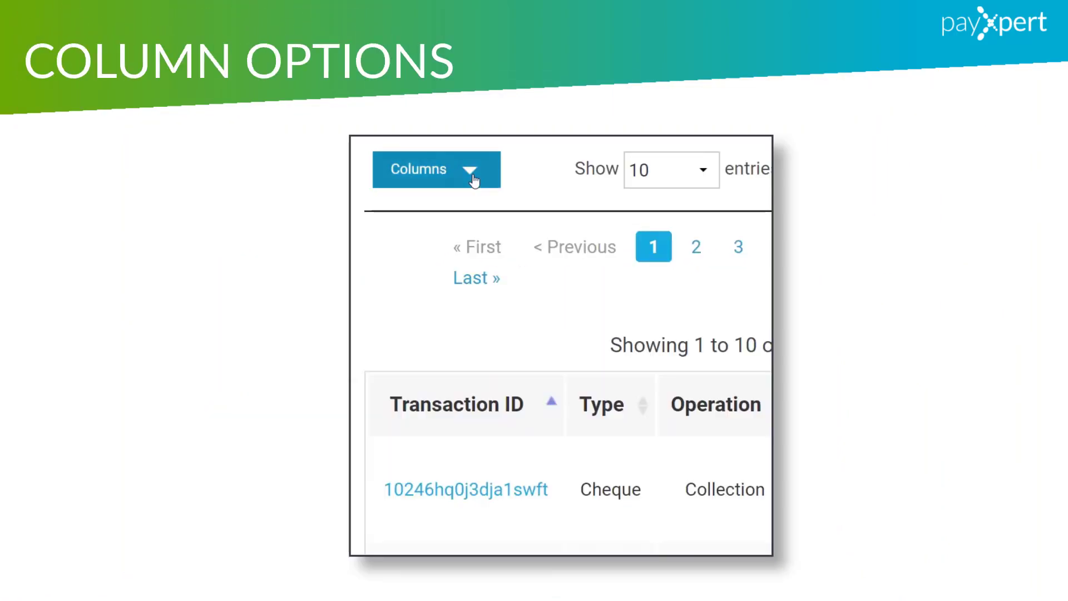
# - Review the columns available for the transactions table and close the list
pyautogui.click(472, 174)
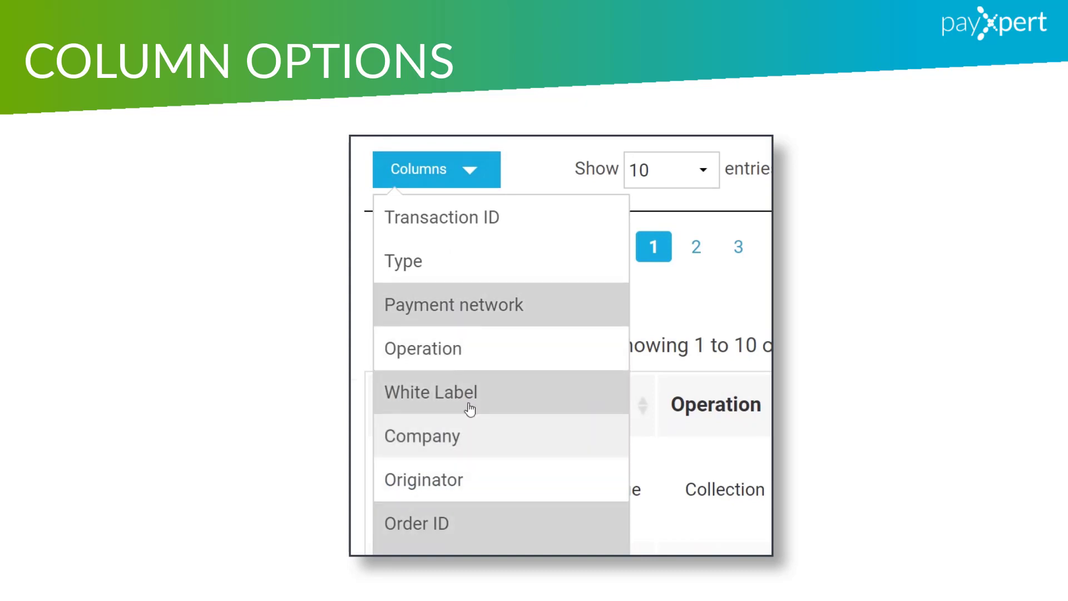
pyautogui.click(456, 184)
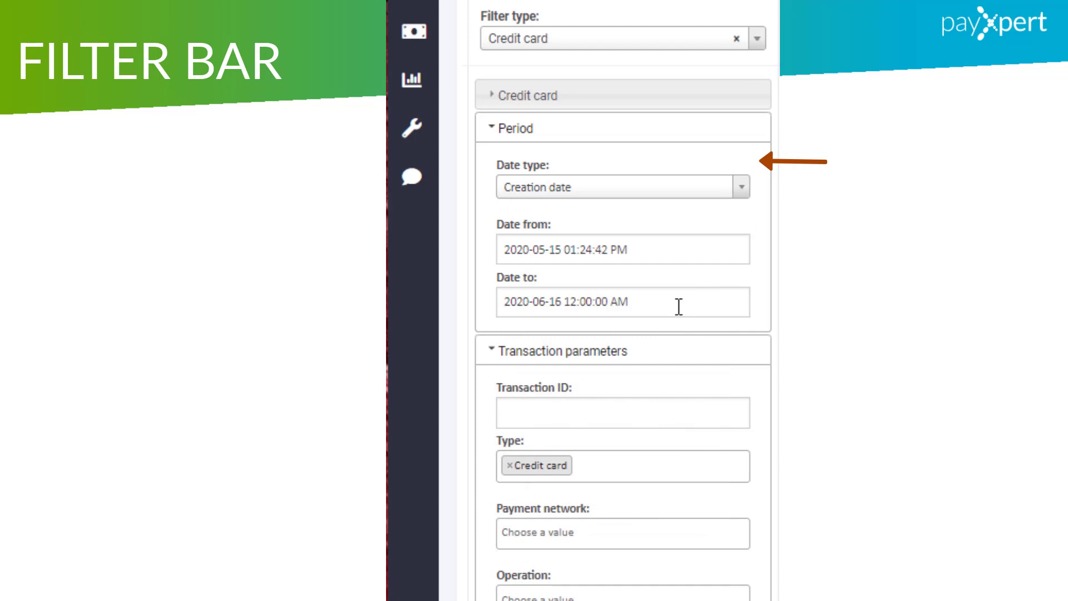
# - Adjust the hour of the Date to value in the Period filter and confirm it
pyautogui.click(679, 306)
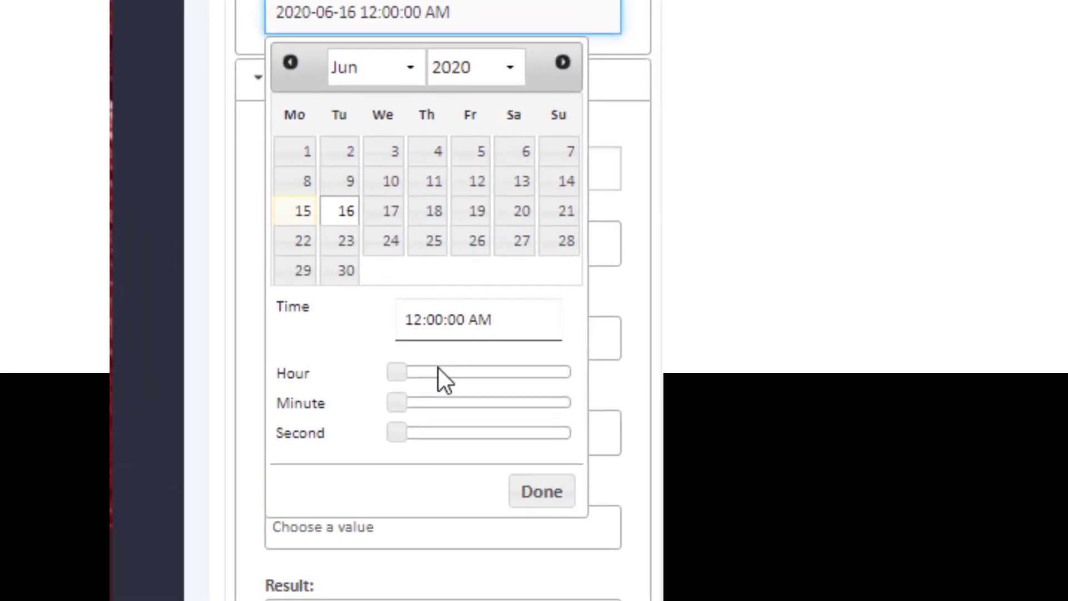
pyautogui.click(439, 370)
pyautogui.click(542, 491)
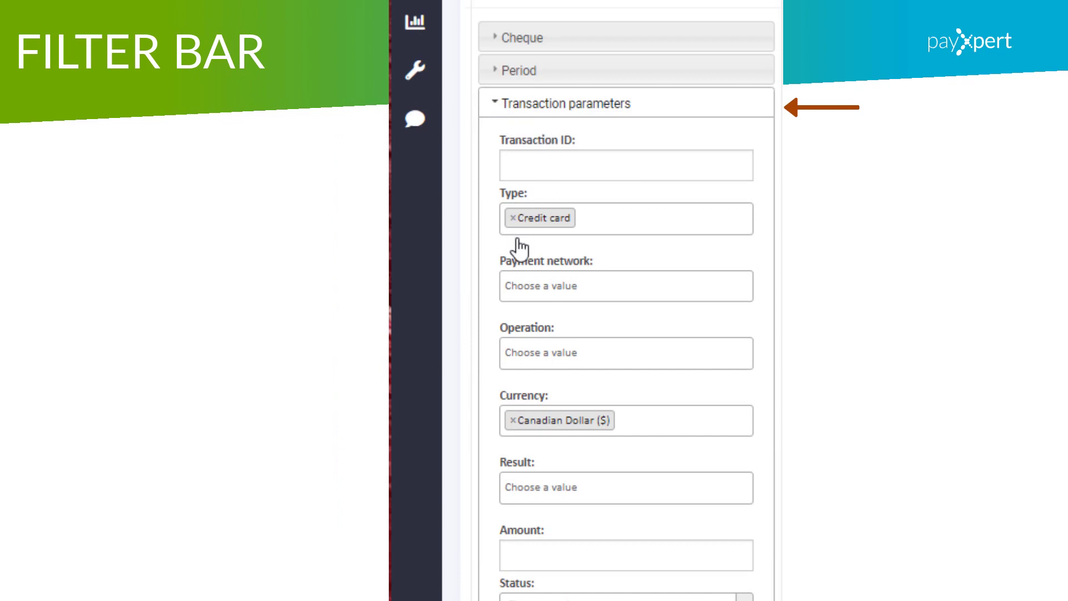
# - Add Bank Transfer to the Type filter, and clear Canadian Dollar from the Currency filter before choosing a currency from its list
pyautogui.click(512, 421)
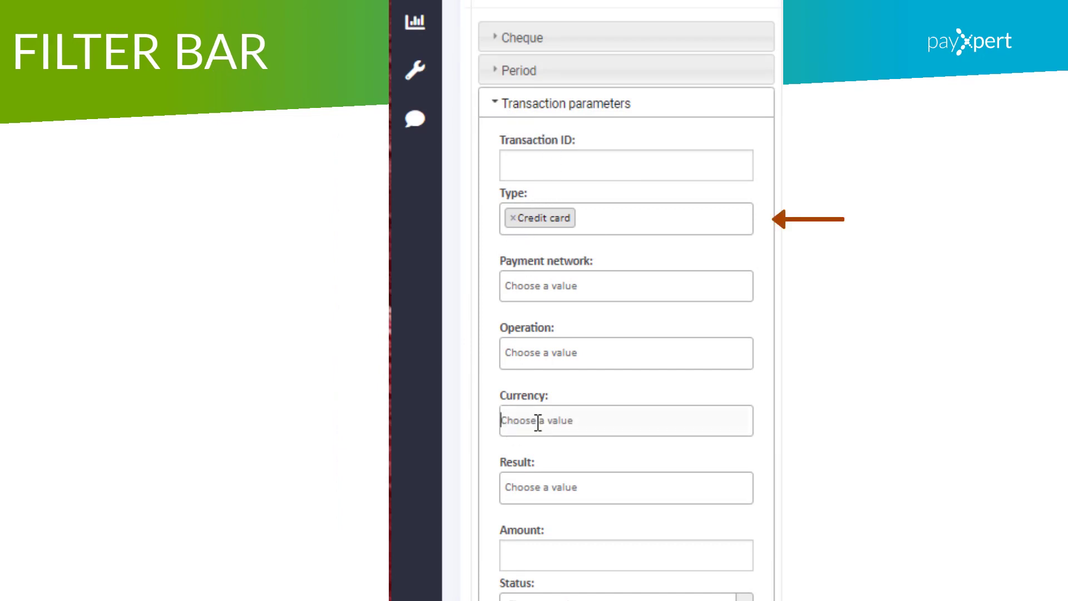
pyautogui.click(608, 424)
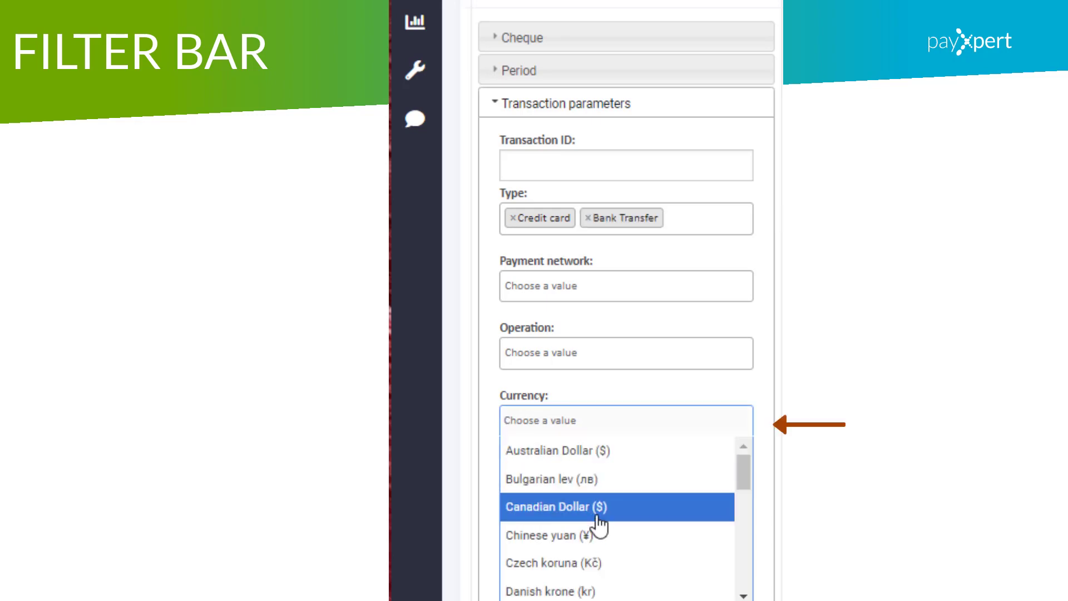
pyautogui.click(599, 536)
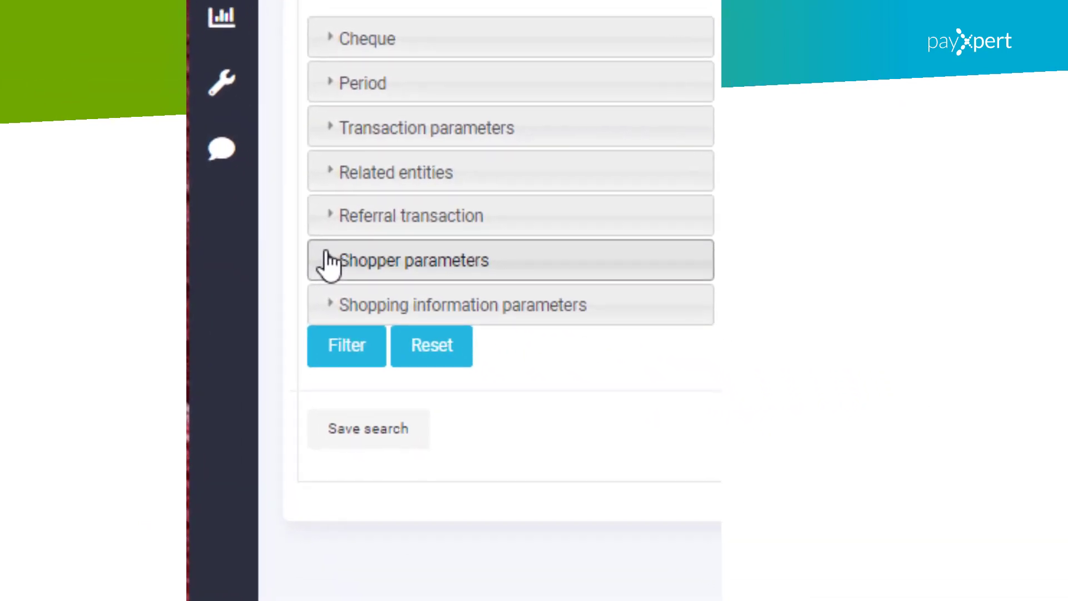
# - Examine the Shopper parameters and Shopping information parameters filter sections, including the Order ID field, collapsing each again
pyautogui.click(328, 260)
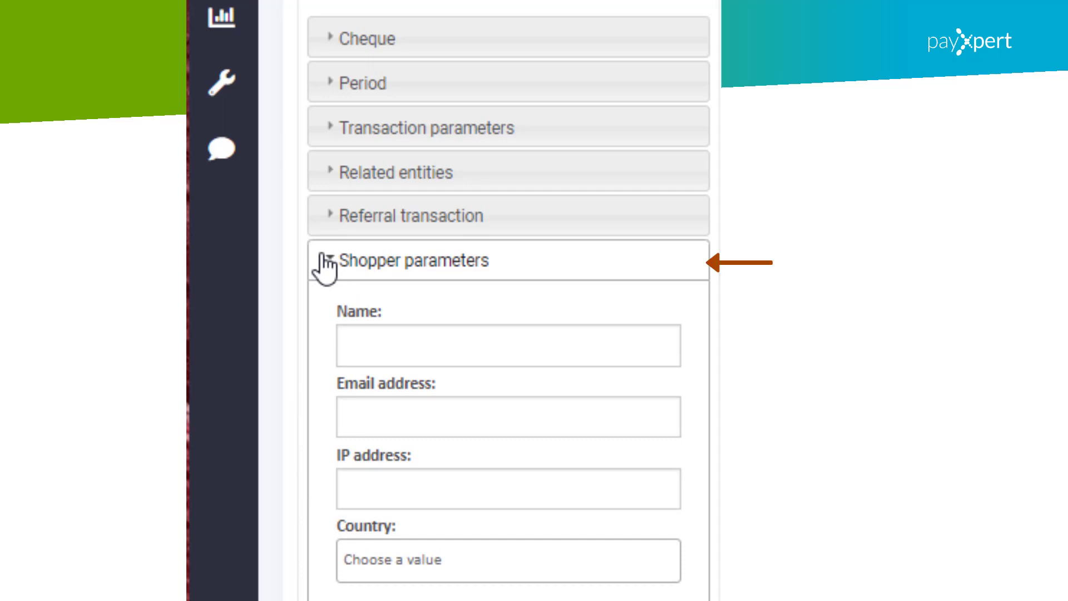
pyautogui.click(326, 262)
pyautogui.click(329, 306)
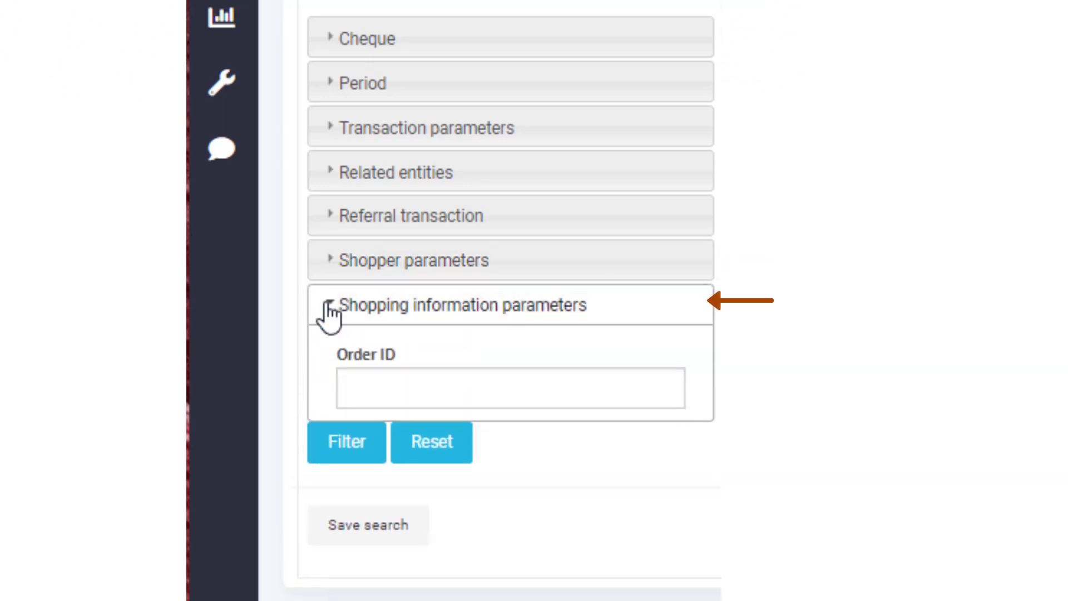
pyautogui.click(377, 388)
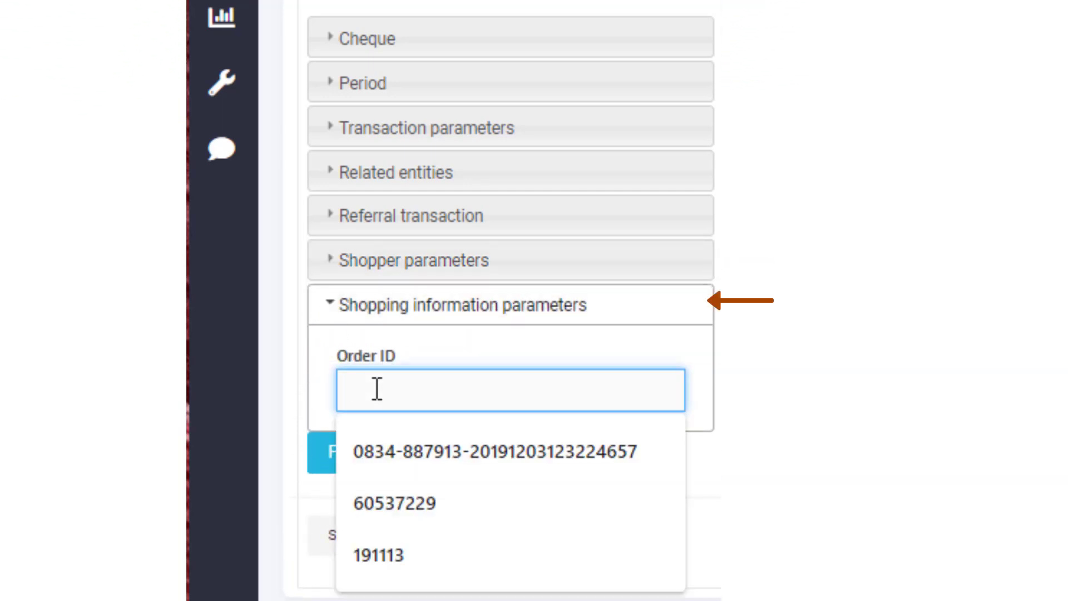
pyautogui.click(327, 306)
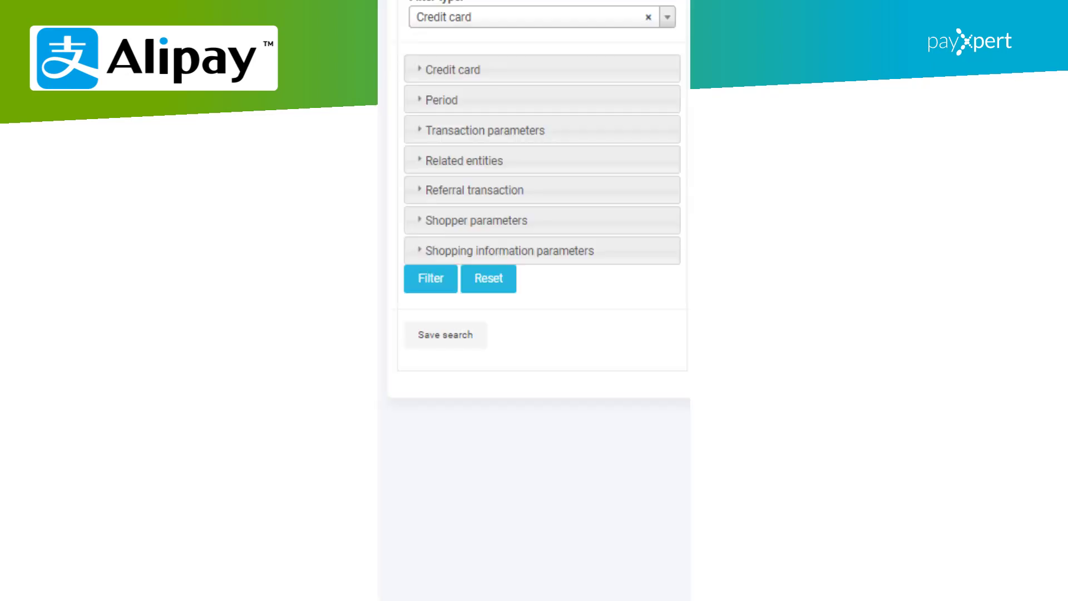
# - In the Period filter, set the start of the creation date range to 31 May 2020
pyautogui.click(418, 104)
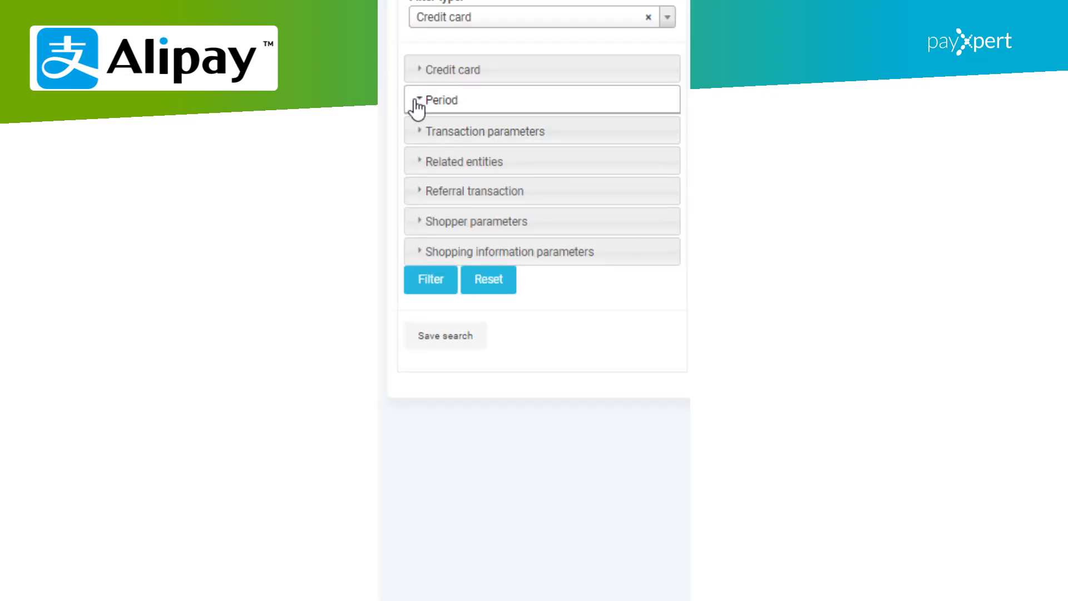
pyautogui.click(492, 212)
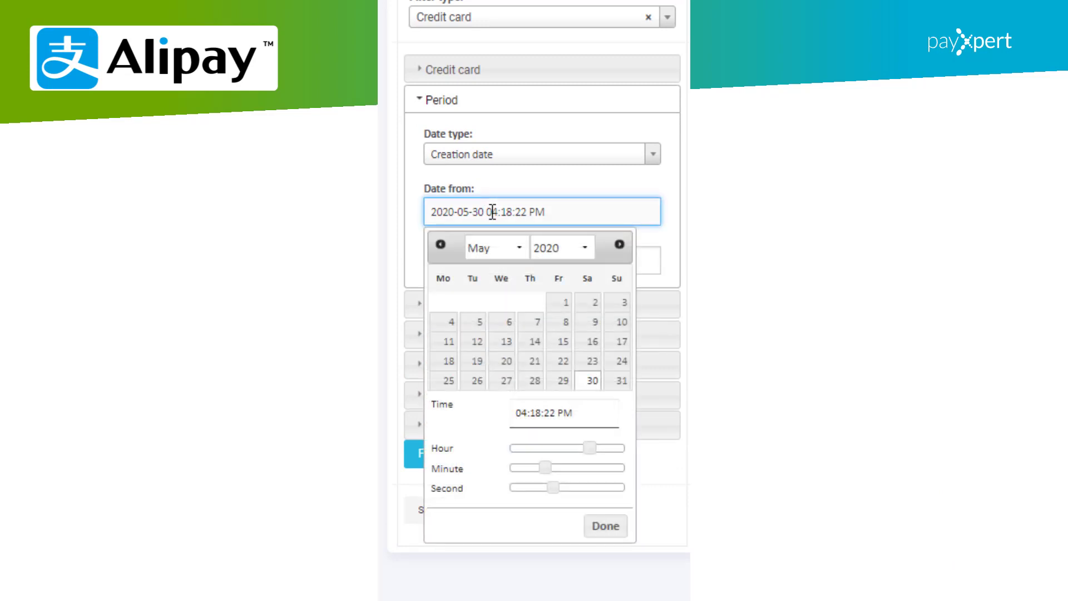
pyautogui.click(620, 381)
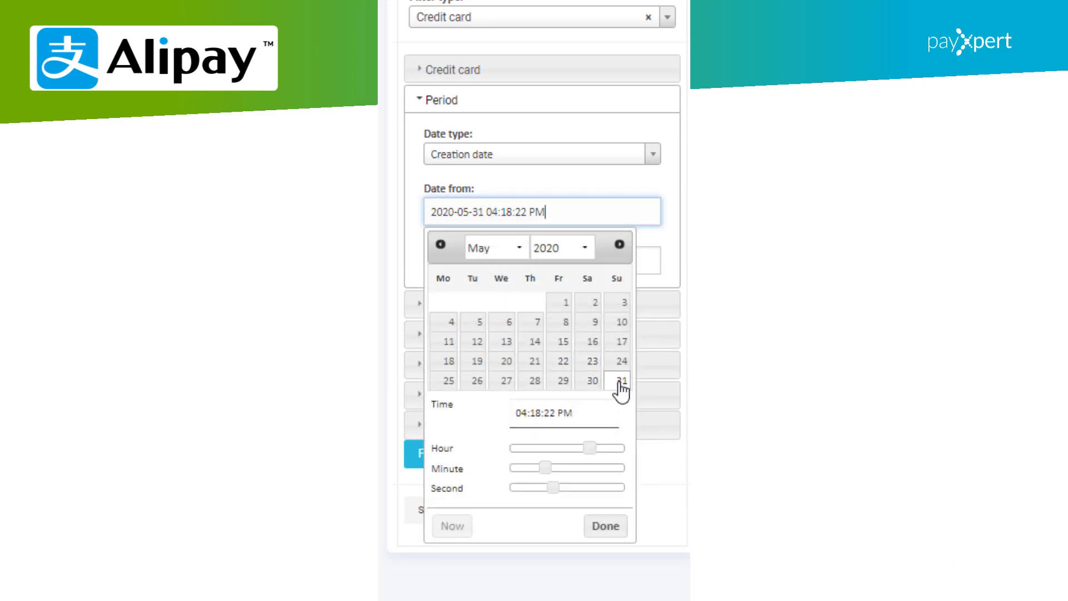
pyautogui.click(612, 532)
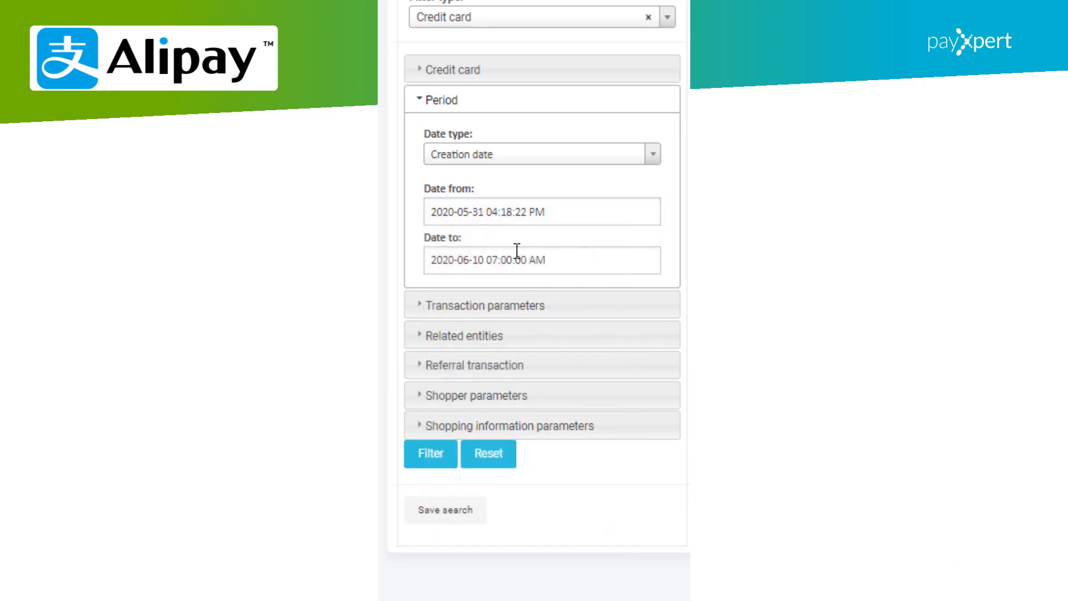
# - Set the end of the creation date range to 3 June 2020 at 02:00:00 PM
pyautogui.click(519, 257)
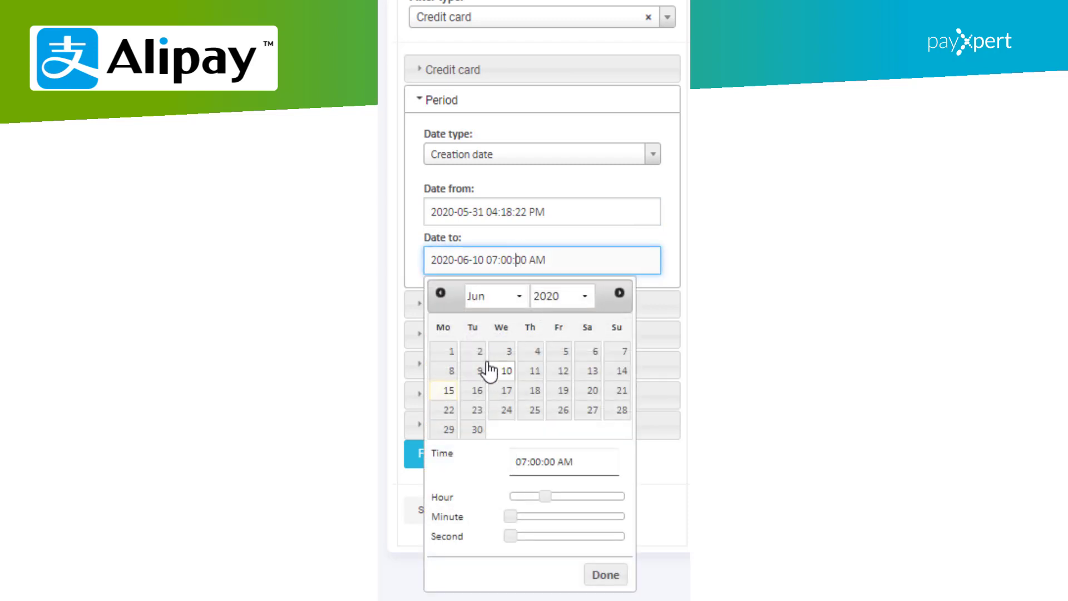
pyautogui.click(509, 351)
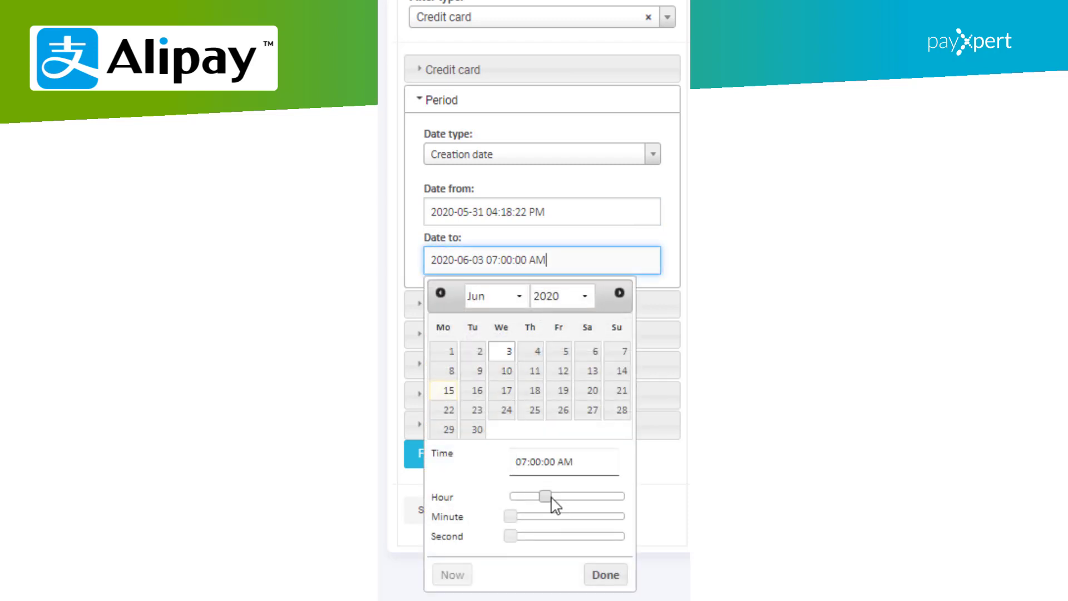
pyautogui.click(549, 498)
pyautogui.moveTo(554, 500); pyautogui.dragTo(588, 499)
pyautogui.click(613, 576)
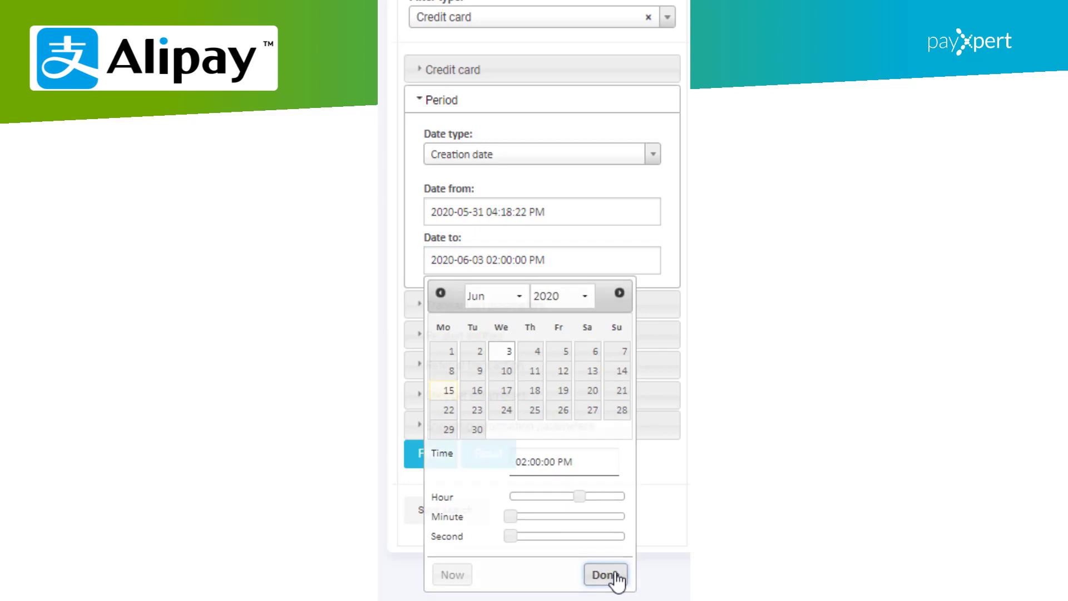
# - In the Transaction parameters section, set the transaction type filter to Alipay
pyautogui.click(501, 306)
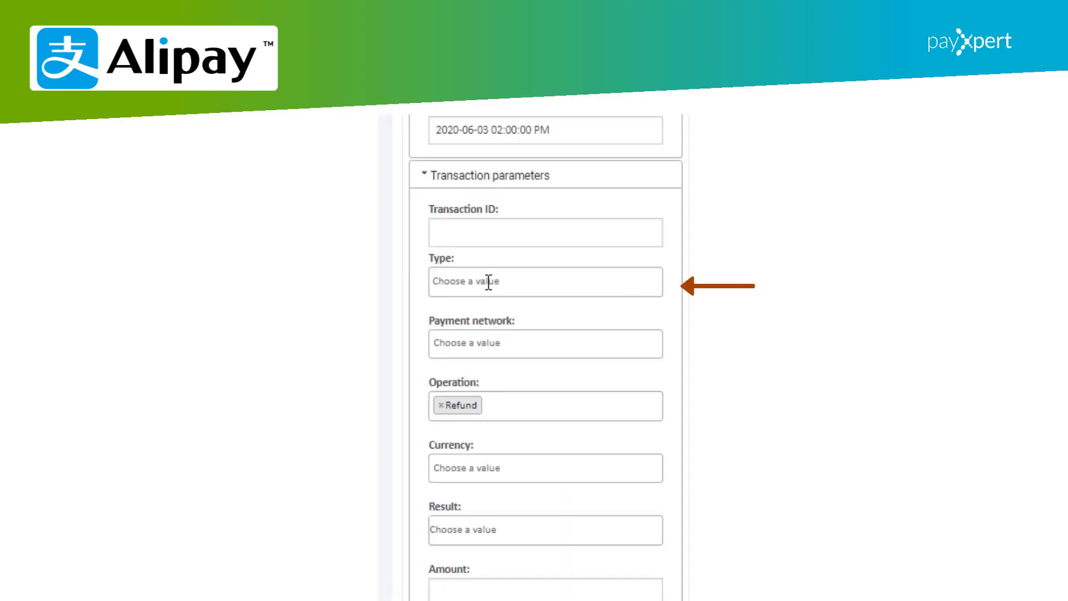
pyautogui.click(488, 282)
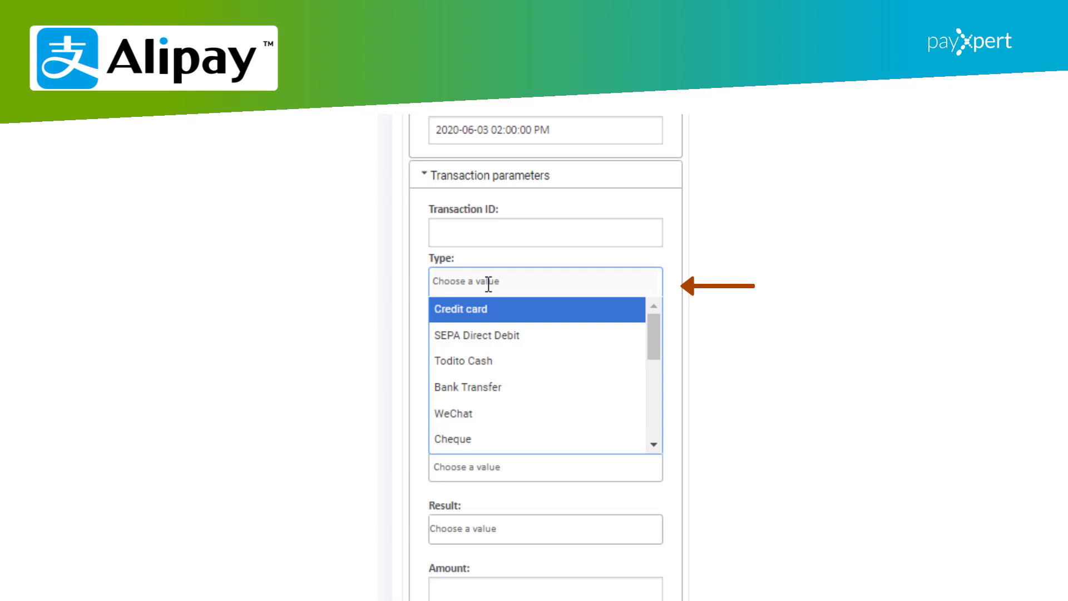
pyautogui.write('ali')
pyautogui.press('Return')
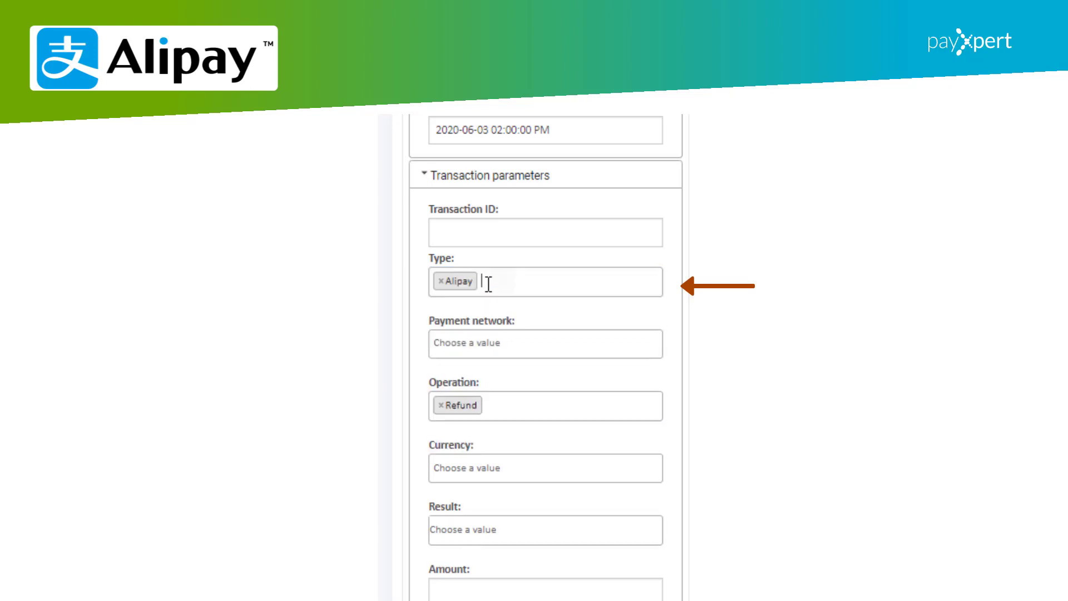
# - Select Refund as the Operation filter value and apply the filter
pyautogui.click(441, 404)
pyautogui.write('refund')
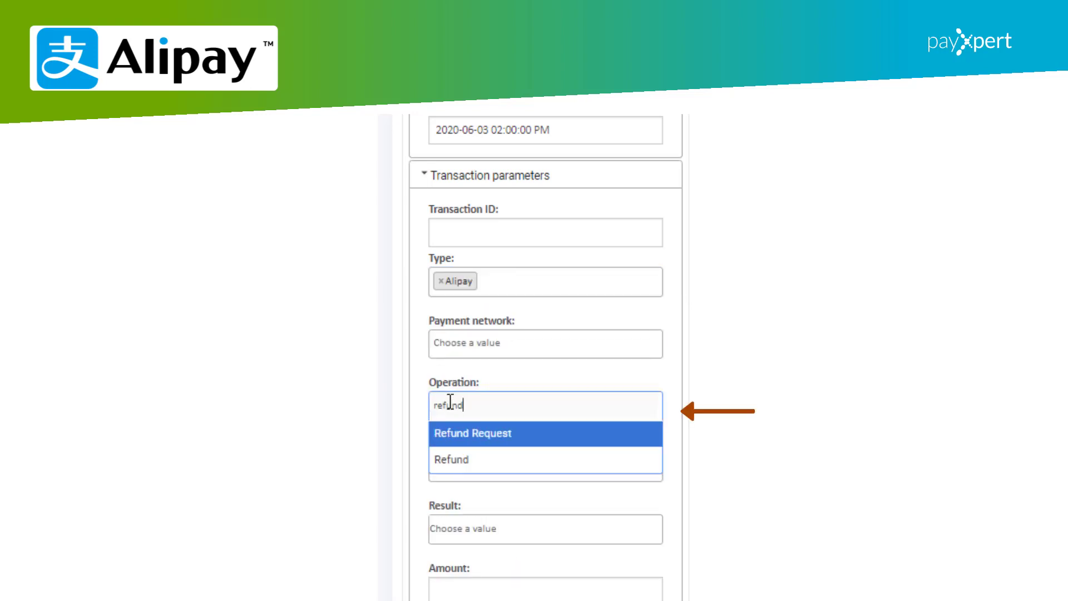
pyautogui.click(455, 471)
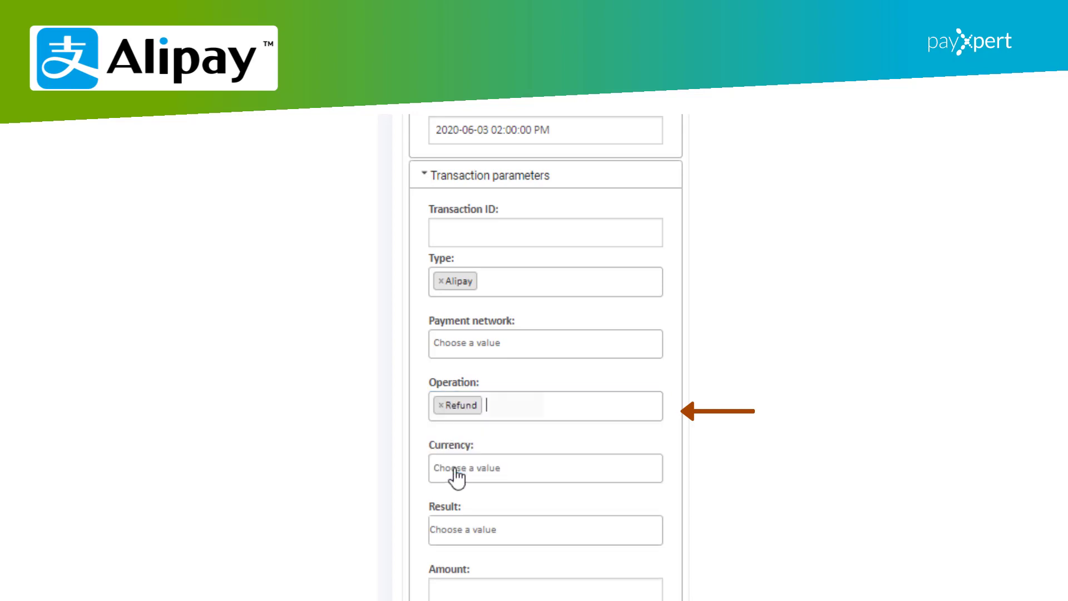
pyautogui.scroll(-6, 533, 537)
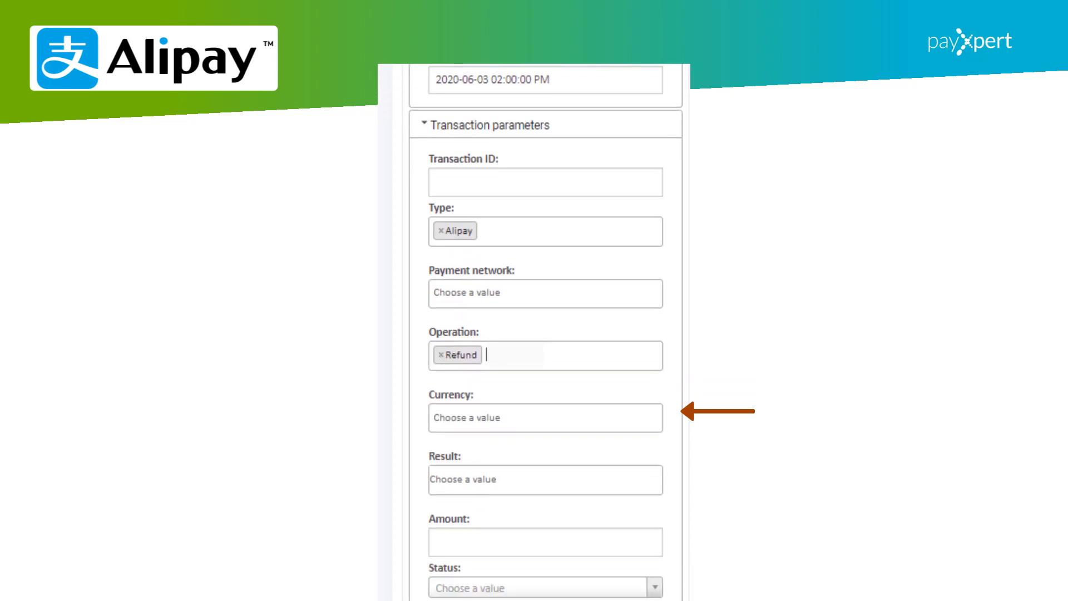
pyautogui.click(430, 520)
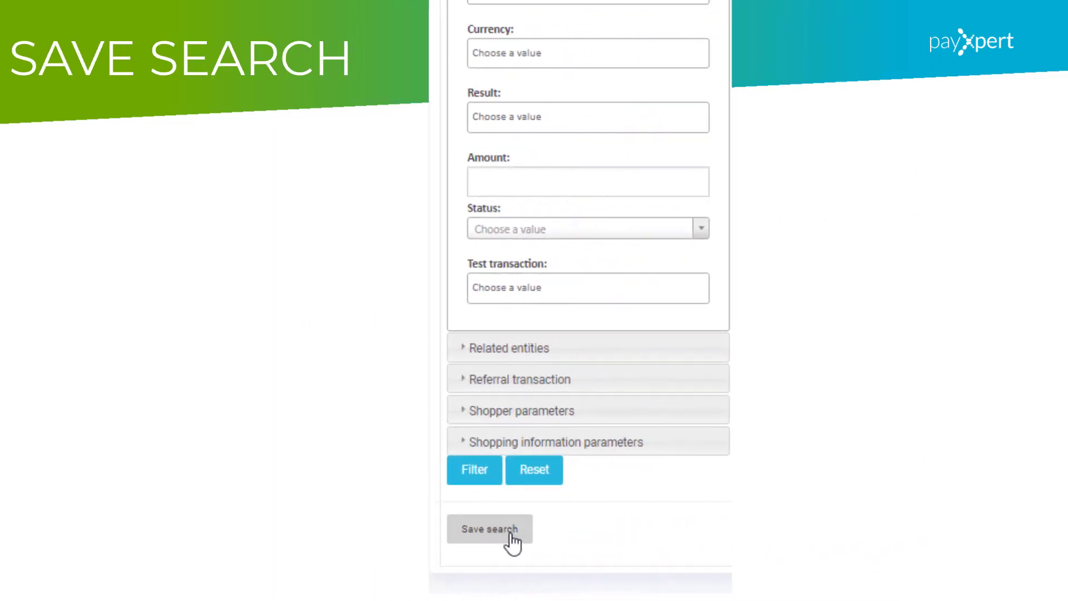
# - Save the current search under the name "Credit card"
pyautogui.click(510, 534)
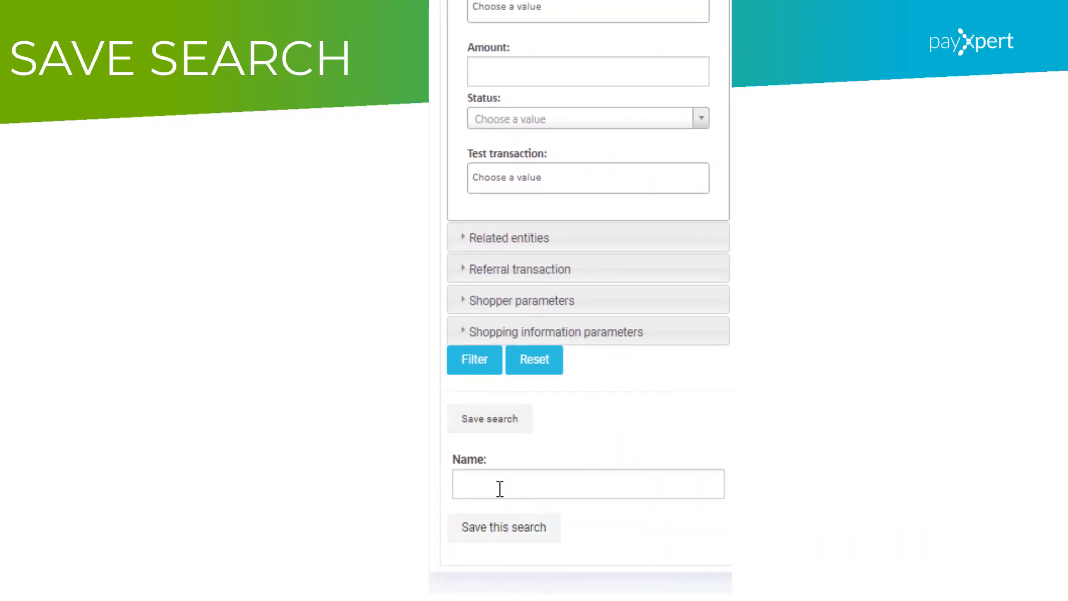
pyautogui.click(498, 490)
pyautogui.write('Credit card')
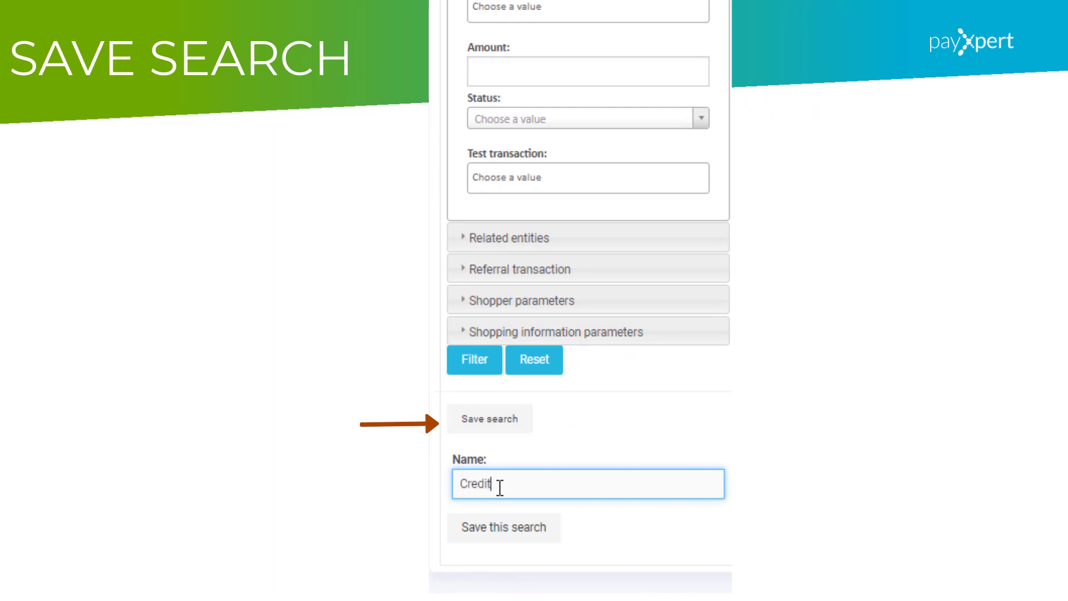
pyautogui.click(500, 535)
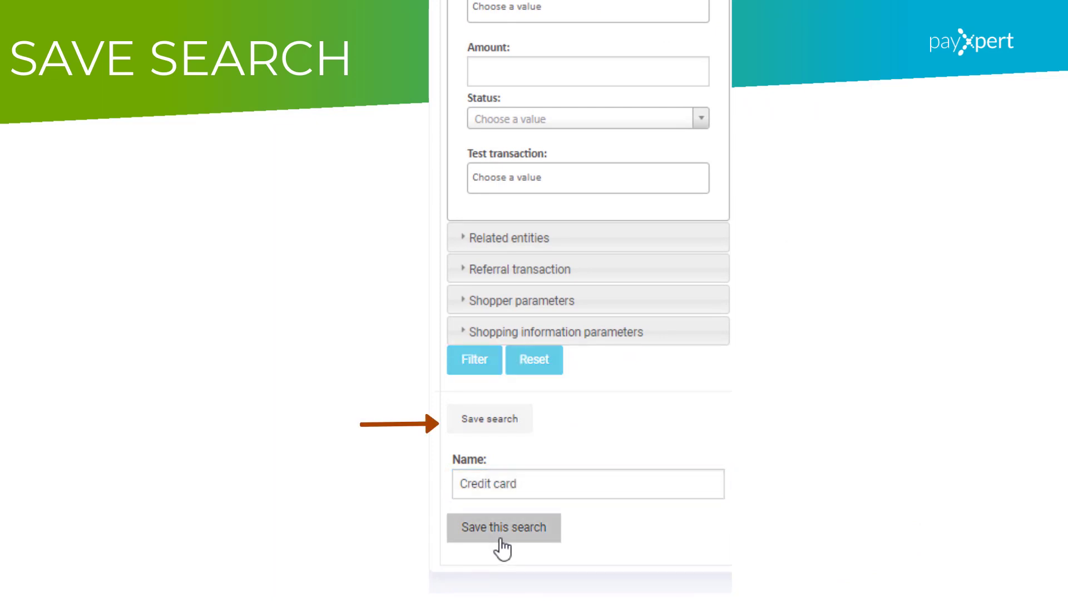